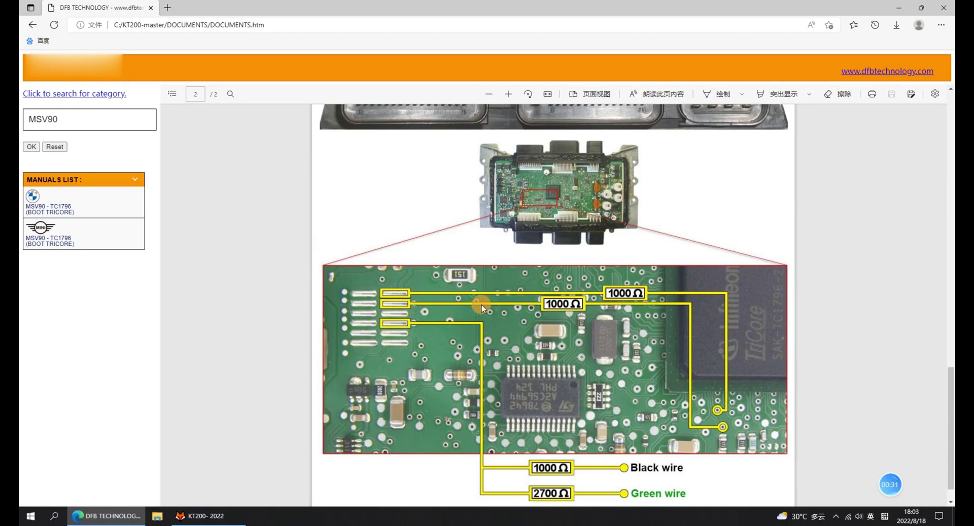
# - Review the MSV90 manual's boot wiring diagram, ECU pinout and the driver instructions for reading and writing the ECU
pyautogui.scroll(-1, 492, 291)
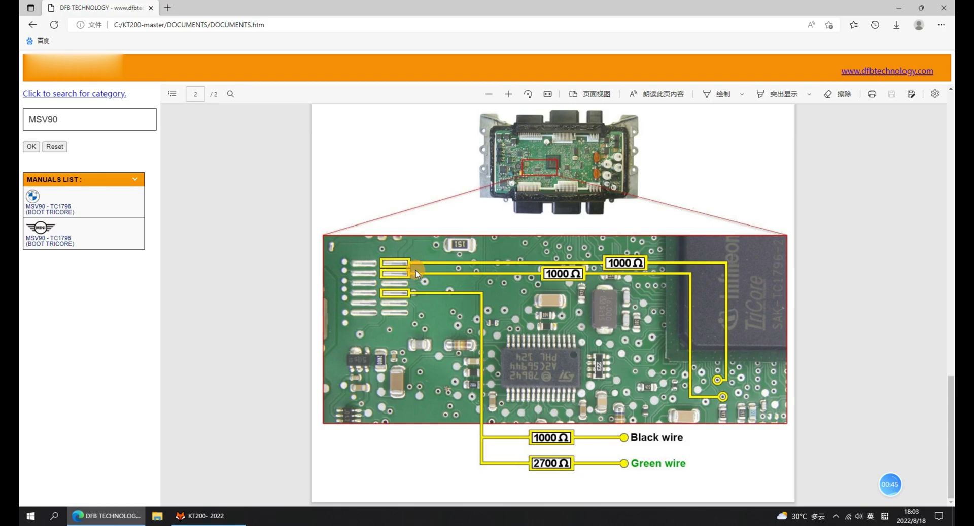
pyautogui.scroll(10, 421, 245)
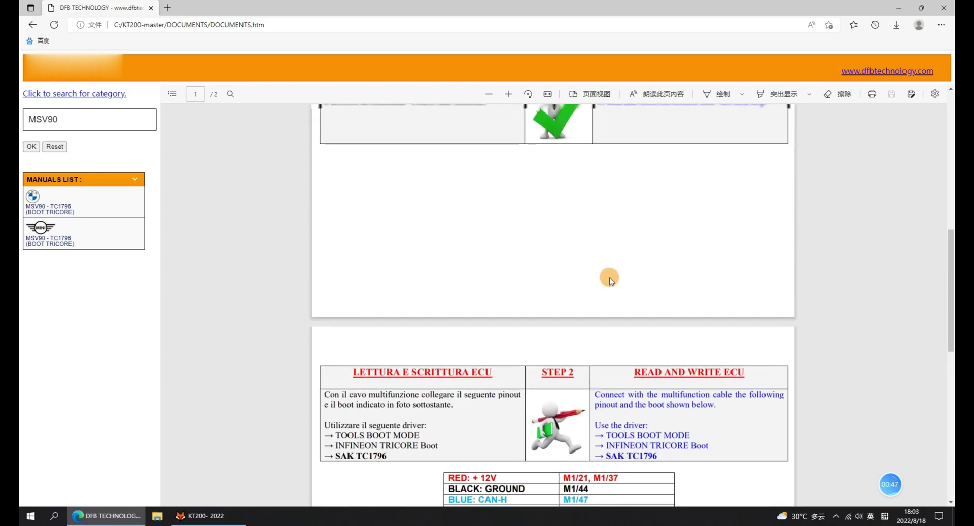
pyautogui.scroll(-1, 626, 294)
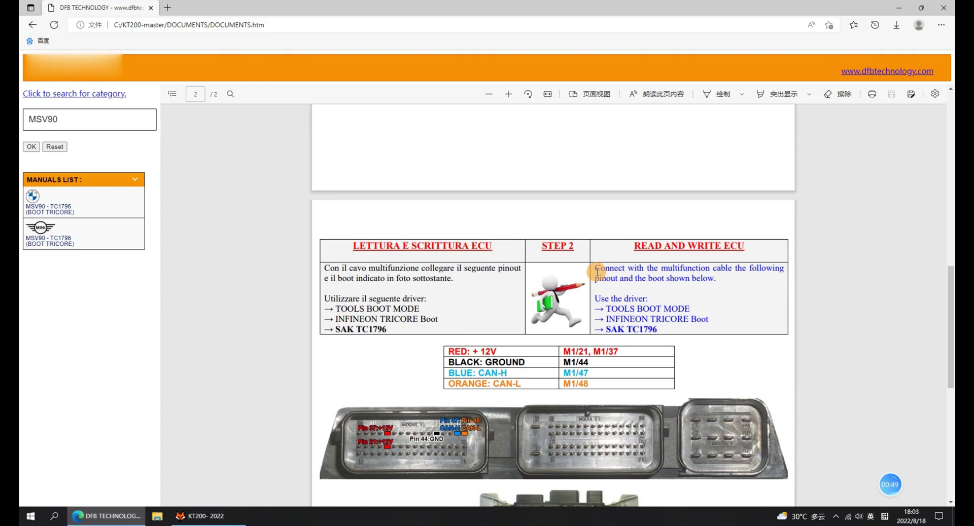
pyautogui.moveTo(597, 272); pyautogui.dragTo(671, 333)
pyautogui.click(671, 332)
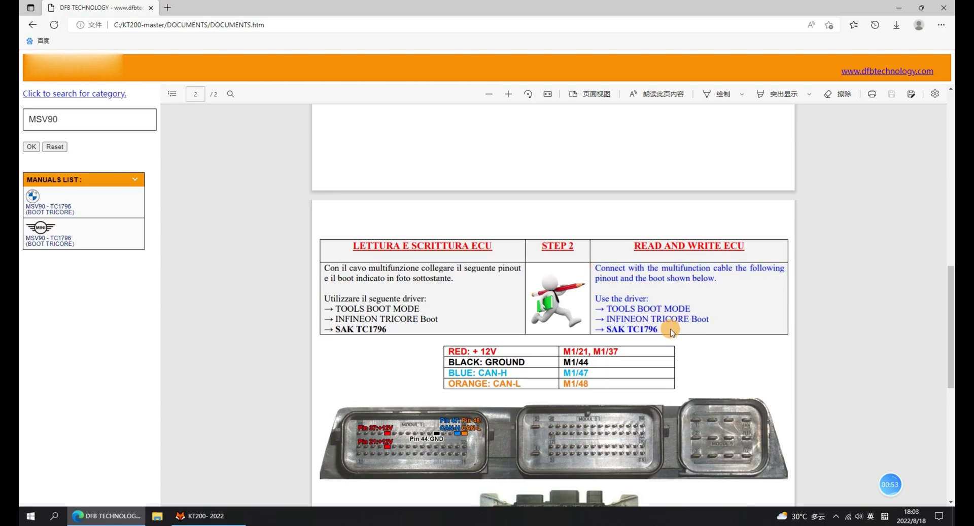
pyautogui.scroll(1, 667, 332)
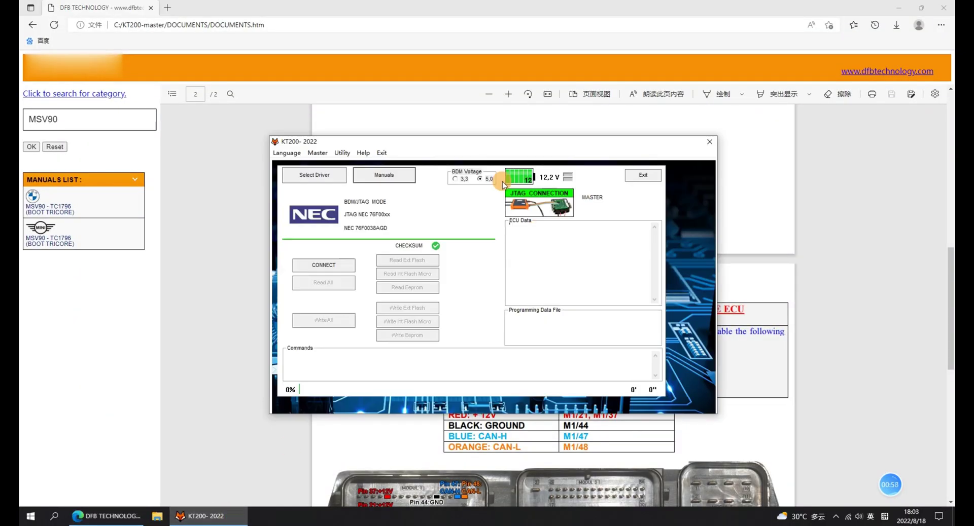
# - Switch to KT200 and select the SAK TC1796 driver under TOOLS BOOT MODE, INFINEON TRICORE Boot
pyautogui.moveTo(531, 142); pyautogui.dragTo(413, 126)
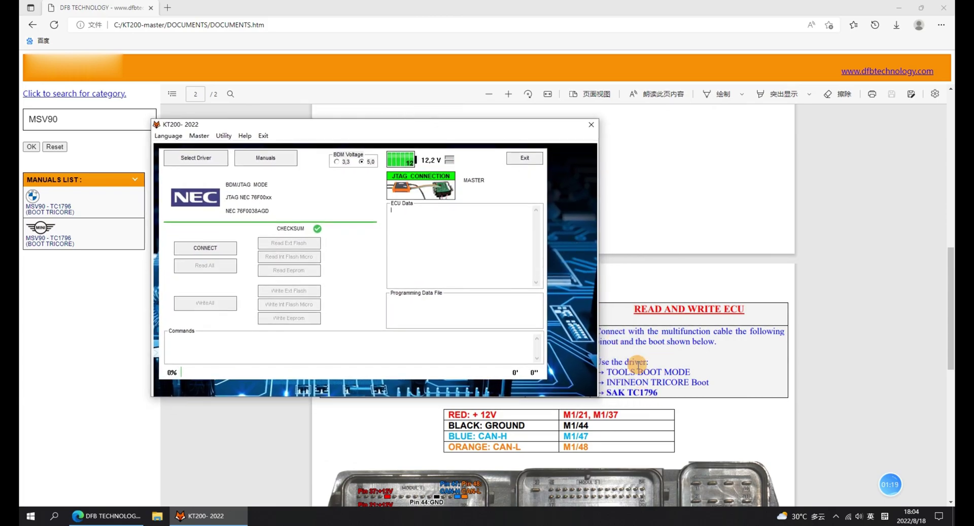
pyautogui.click(191, 157)
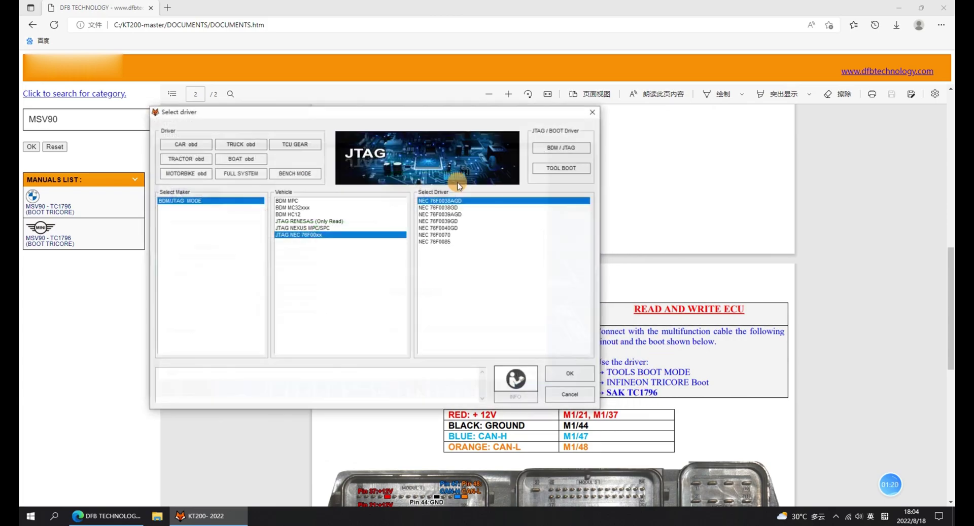
pyautogui.click(554, 172)
pyautogui.click(203, 200)
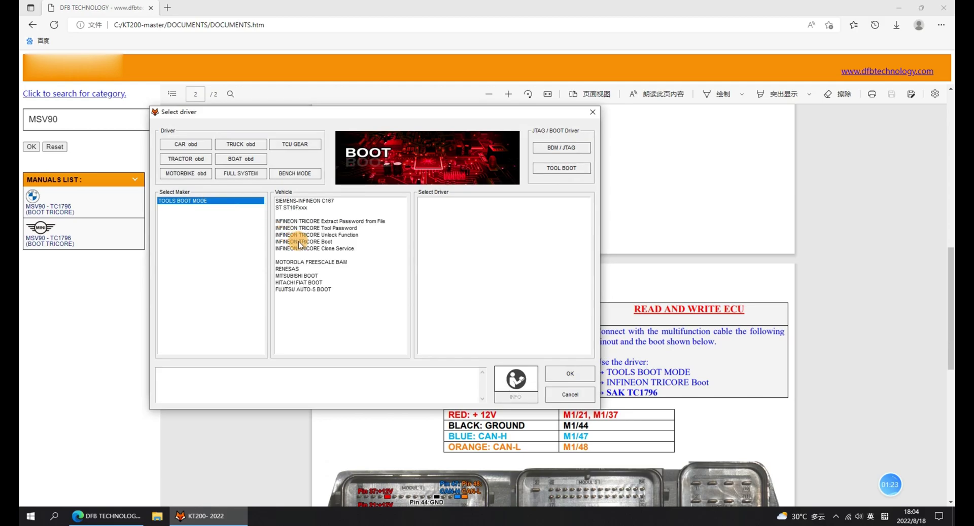
pyautogui.click(300, 242)
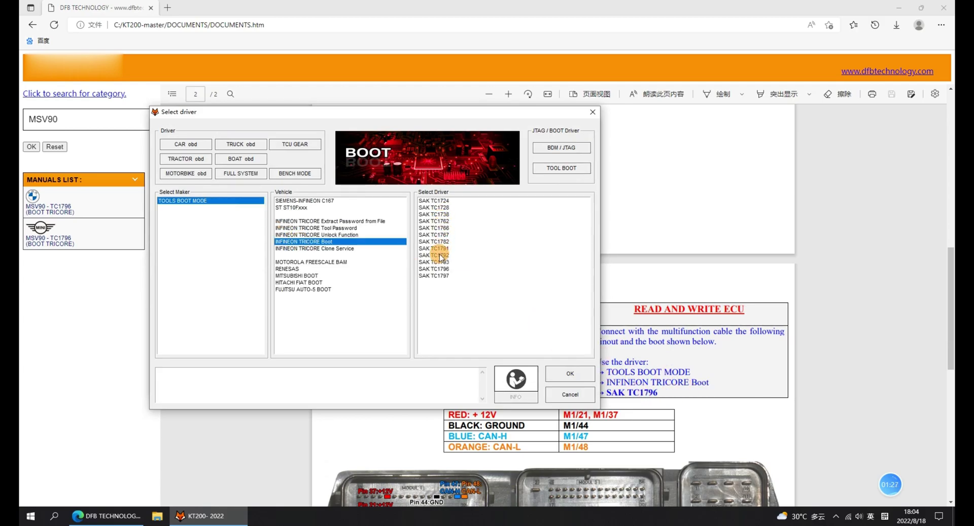
pyautogui.click(436, 269)
pyautogui.click(569, 373)
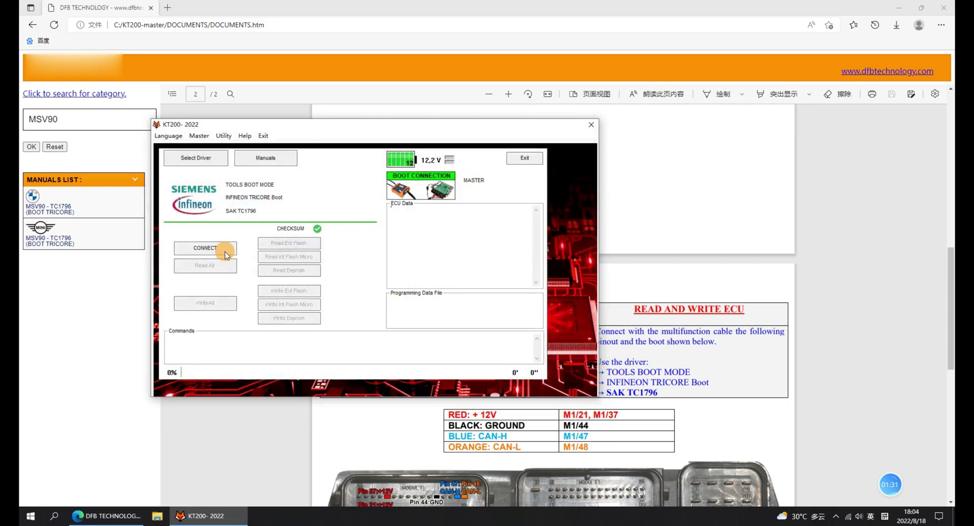
# - Connect to the ECU to read its identification data, and clear the manual's browser window from the desktop
pyautogui.click(206, 249)
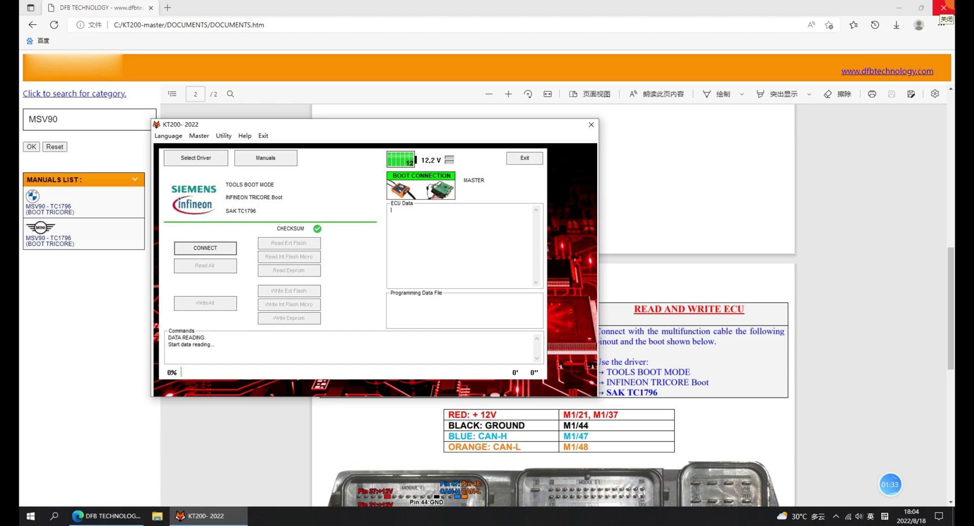
pyautogui.click(940, 9)
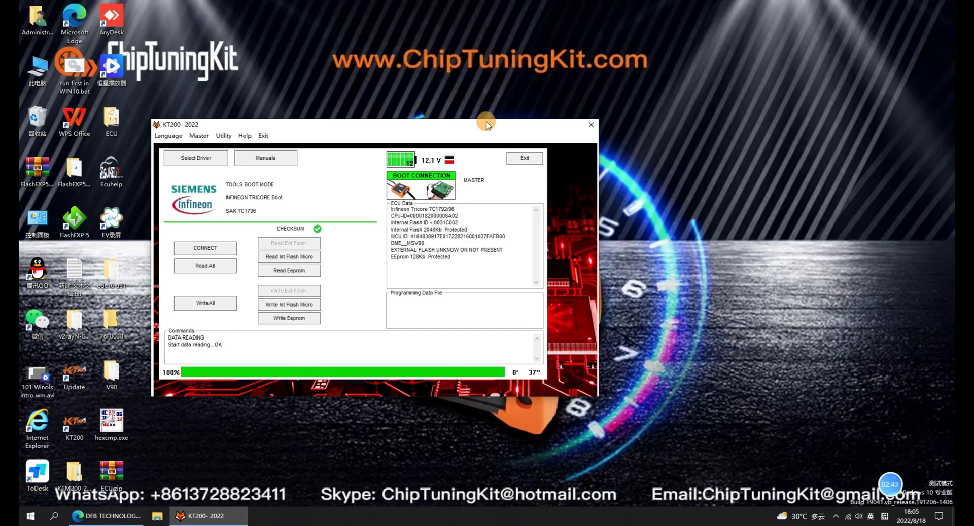
pyautogui.moveTo(403, 131); pyautogui.dragTo(467, 124)
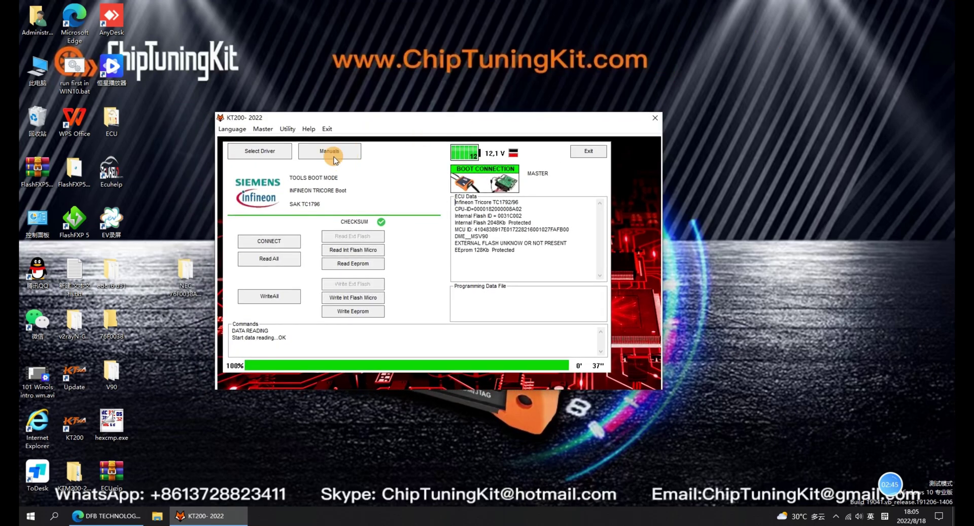
# - Create a new desktop folder named SAK TC1796
pyautogui.rightClick(160, 172)
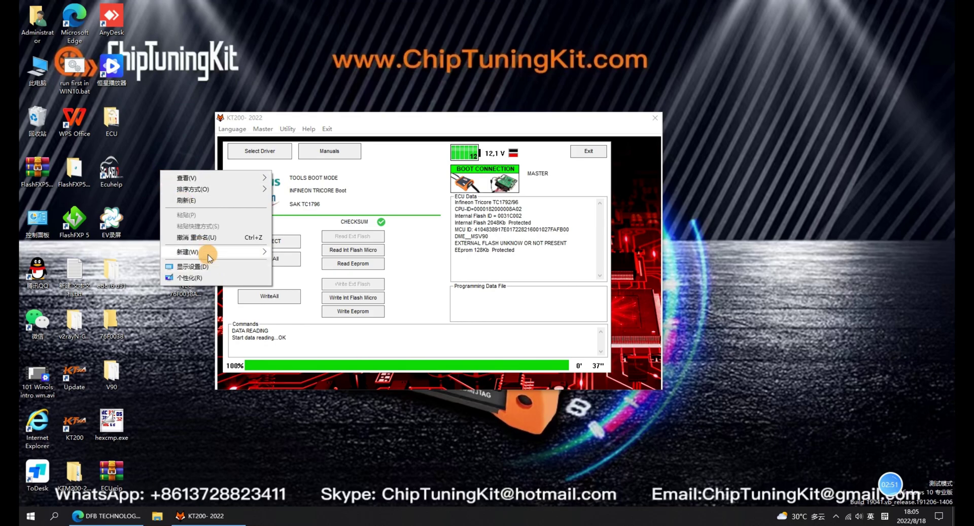
pyautogui.moveTo(238, 252)
pyautogui.click(297, 254)
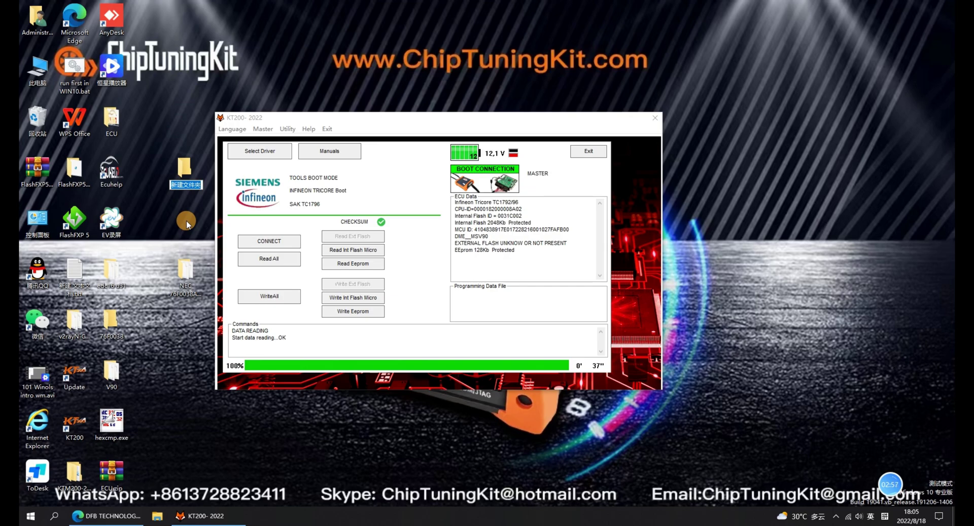
pyautogui.write('a')
pyautogui.write('SAK')
pyautogui.write(' TC')
pyautogui.write('1')
pyautogui.write('796')
pyautogui.press('Return')
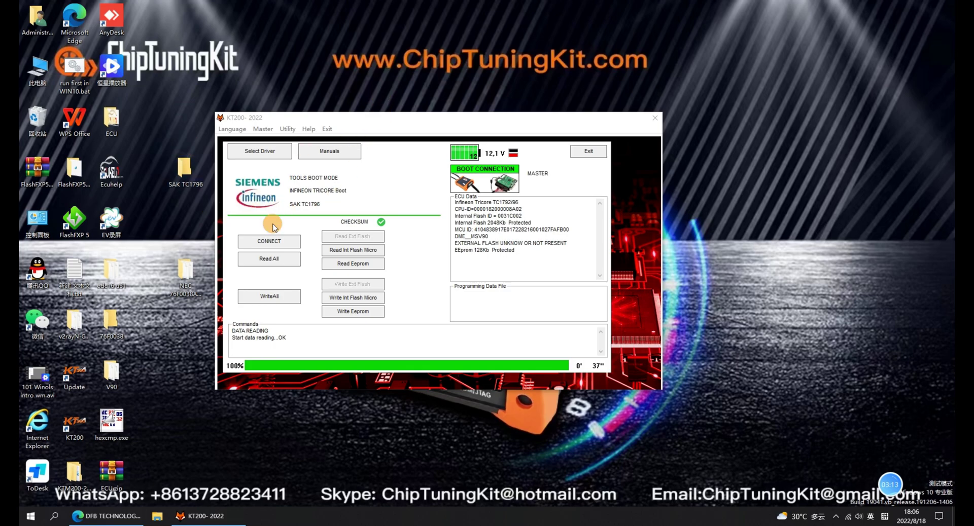
# - Start a full ECU read and choose the desktop folder SAK TC1796 as the save location
pyautogui.click(268, 259)
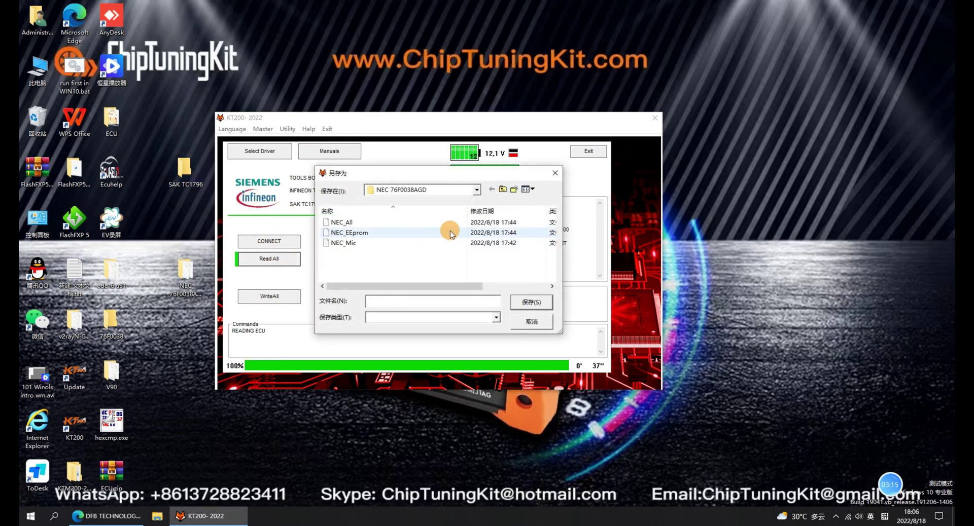
pyautogui.click(502, 189)
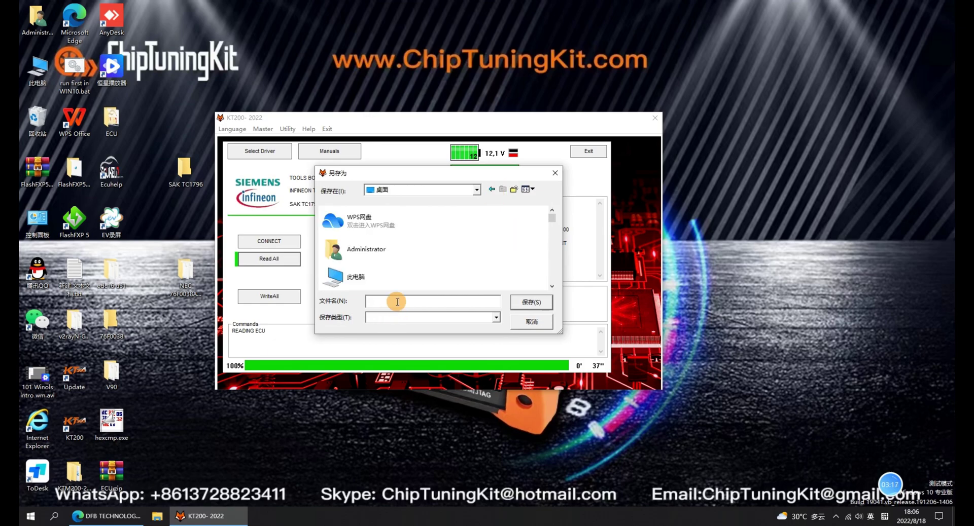
pyautogui.write('K')
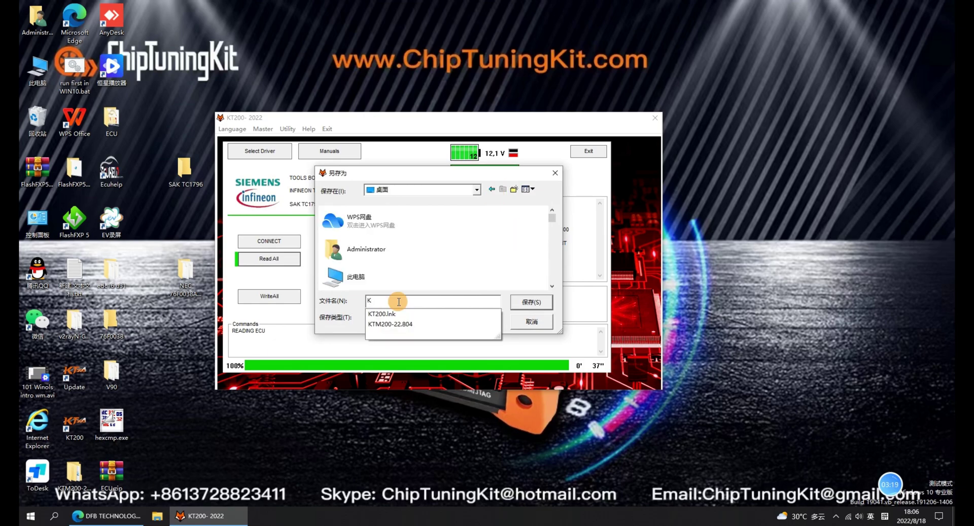
pyautogui.write('A')
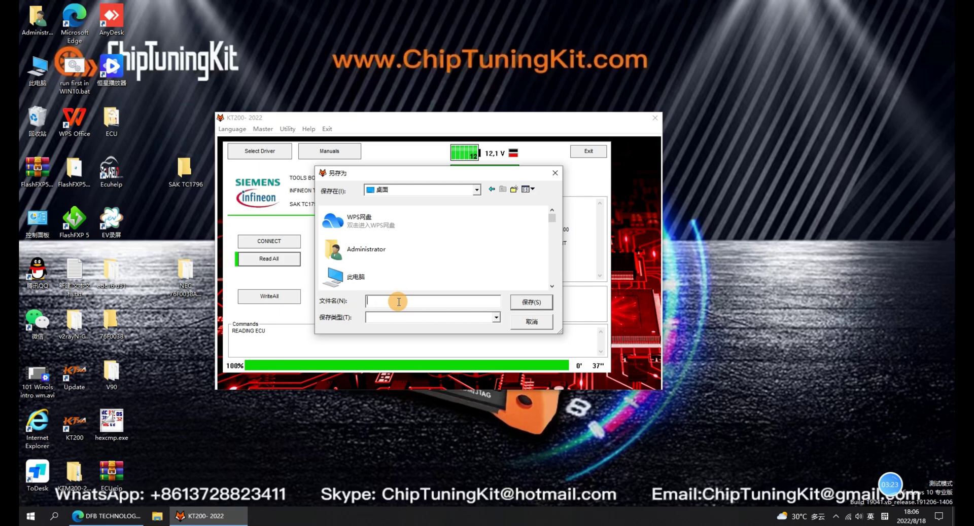
pyautogui.write('SAK')
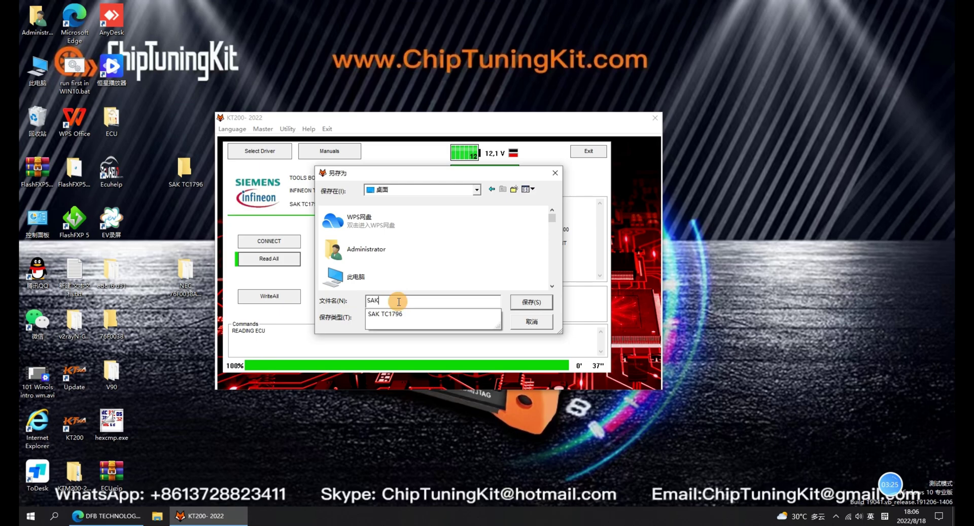
pyautogui.click(396, 316)
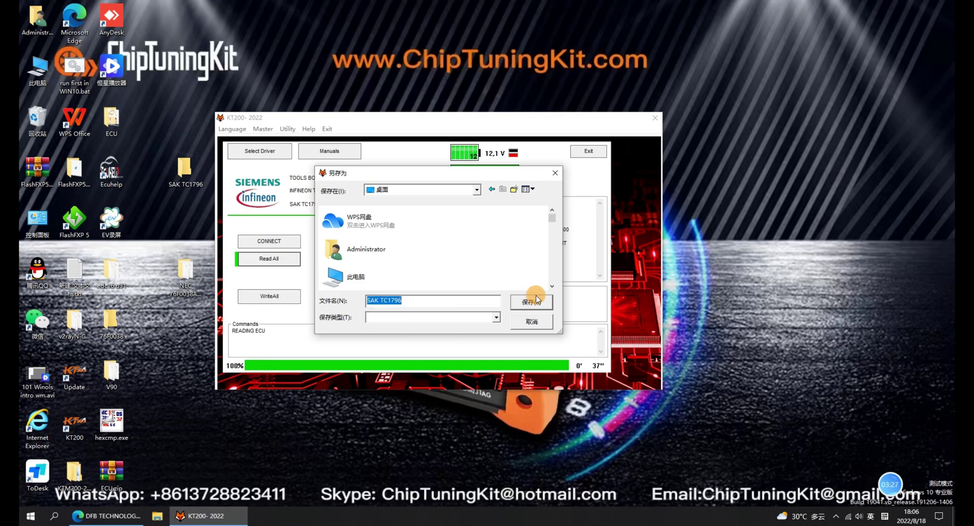
pyautogui.click(533, 303)
# - Save the full read under the file name 1766, accept the ECU power-cycle request and complete the read
pyautogui.click(425, 302)
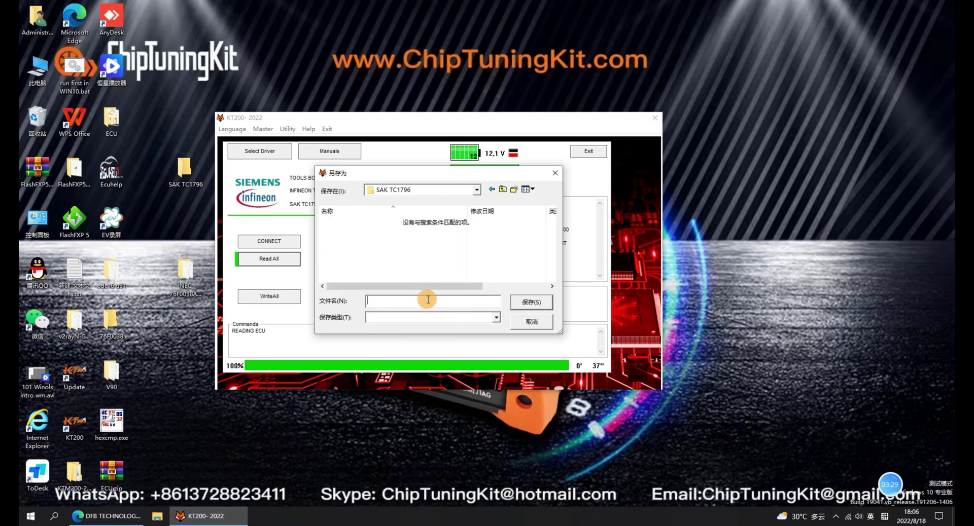
pyautogui.write('1766')
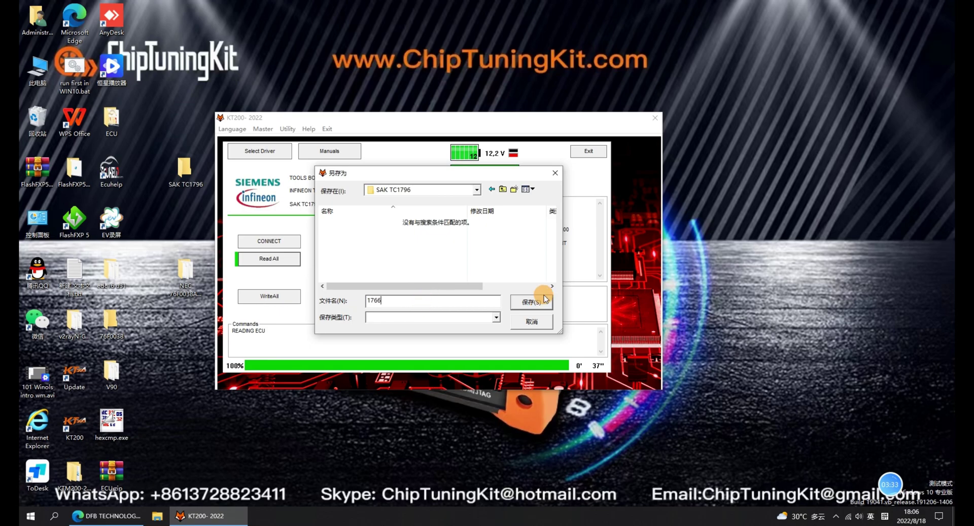
pyautogui.click(531, 302)
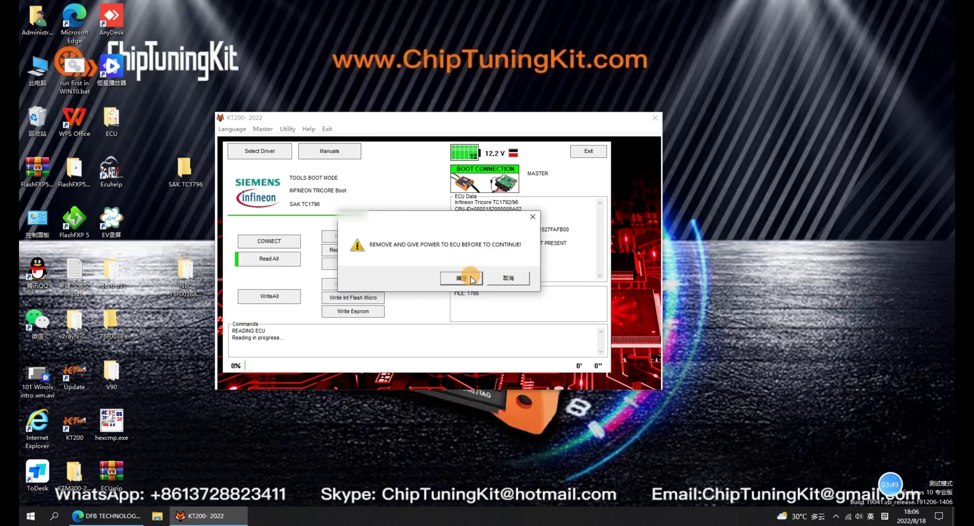
pyautogui.click(472, 279)
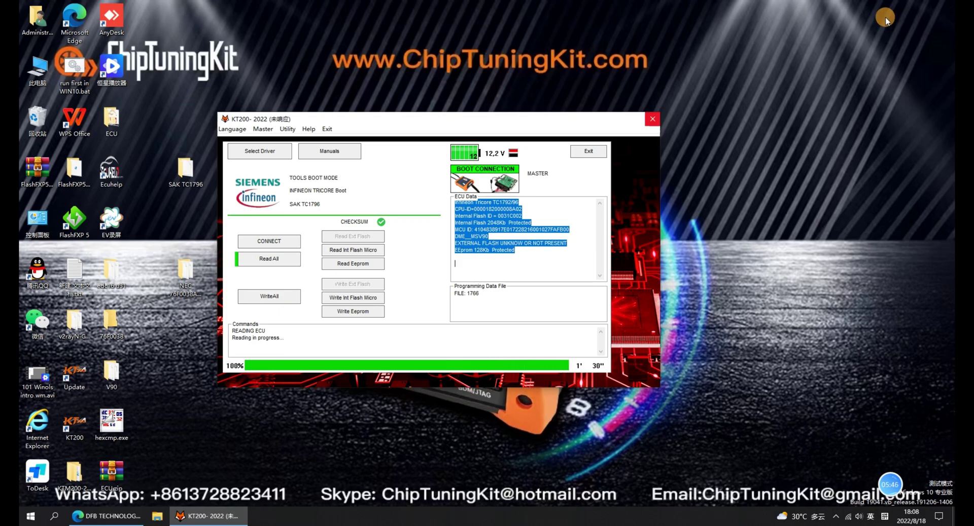
pyautogui.press('Return')
# - Open the SAK TC1796 desktop folder to check the saved ECU read files, and close it
pyautogui.moveTo(513, 123); pyautogui.dragTo(563, 113)
pyautogui.doubleClick(205, 184)
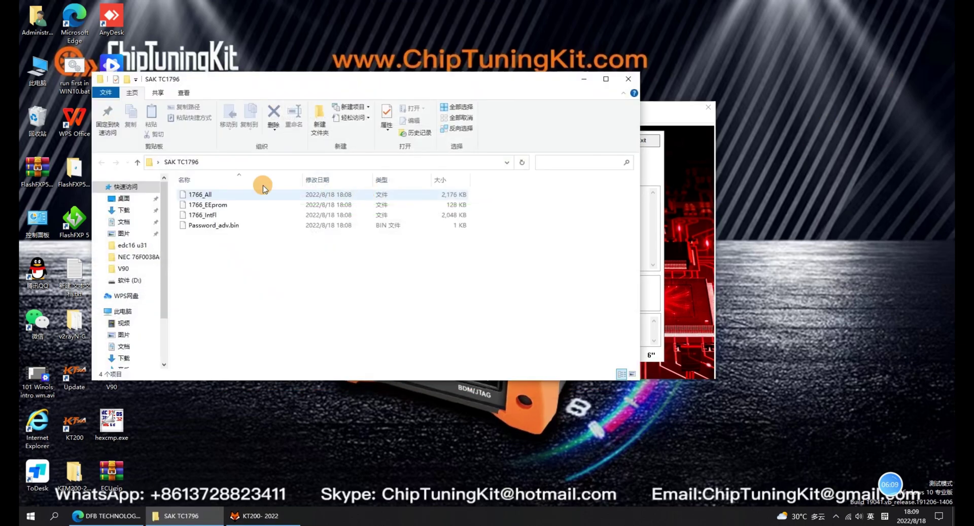
pyautogui.moveTo(343, 75); pyautogui.dragTo(520, 104)
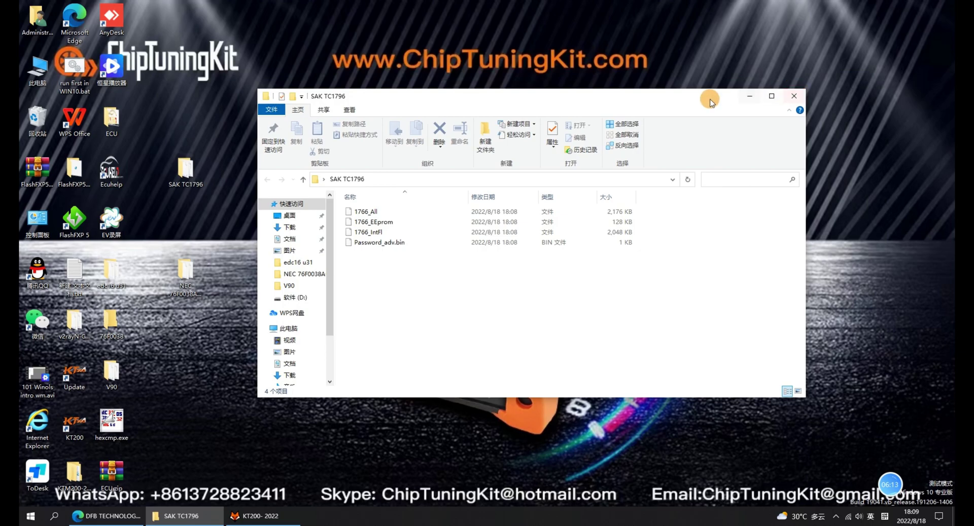
pyautogui.moveTo(500, 101)
pyautogui.mouseDown()
pyautogui.moveTo(444, 409)
pyautogui.moveTo(444, 322)
pyautogui.moveTo(495, 97)
pyautogui.mouseUp()
pyautogui.click(734, 94)
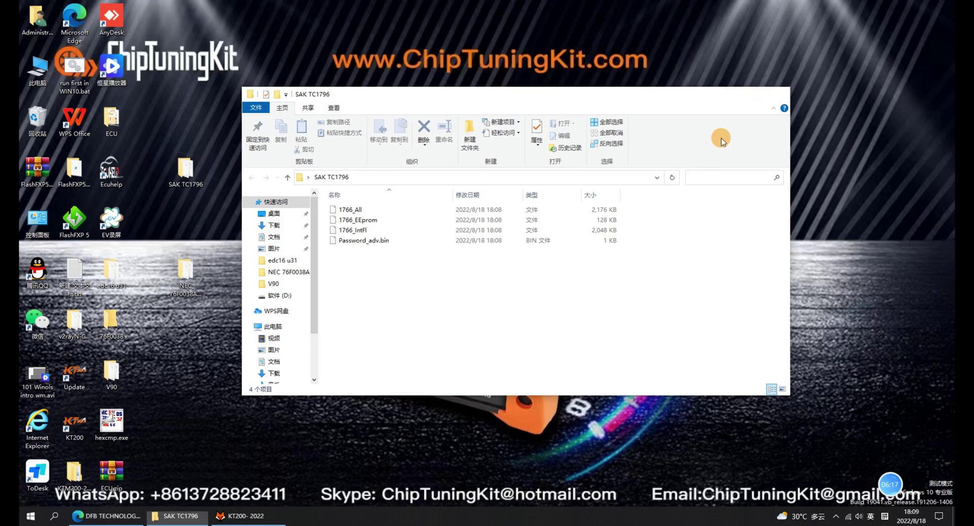
# - Write the complete file 1766_All back to the ECU, accepting the checksum and power-cycle prompts and the end notice
pyautogui.click(322, 285)
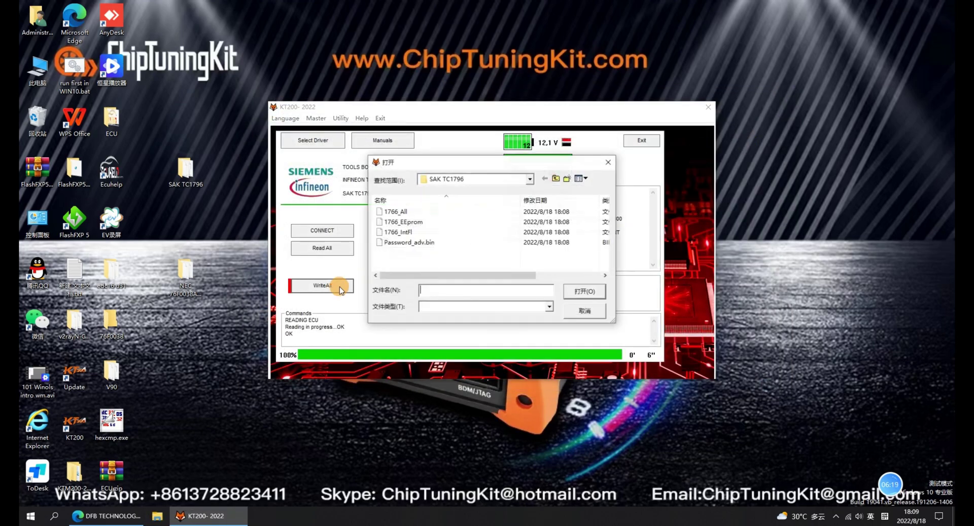
pyautogui.click(421, 212)
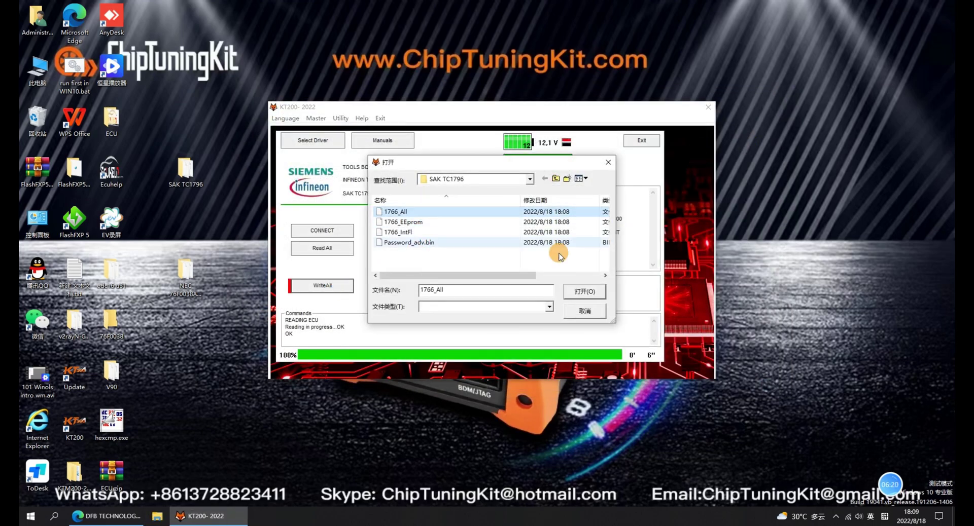
pyautogui.click(573, 293)
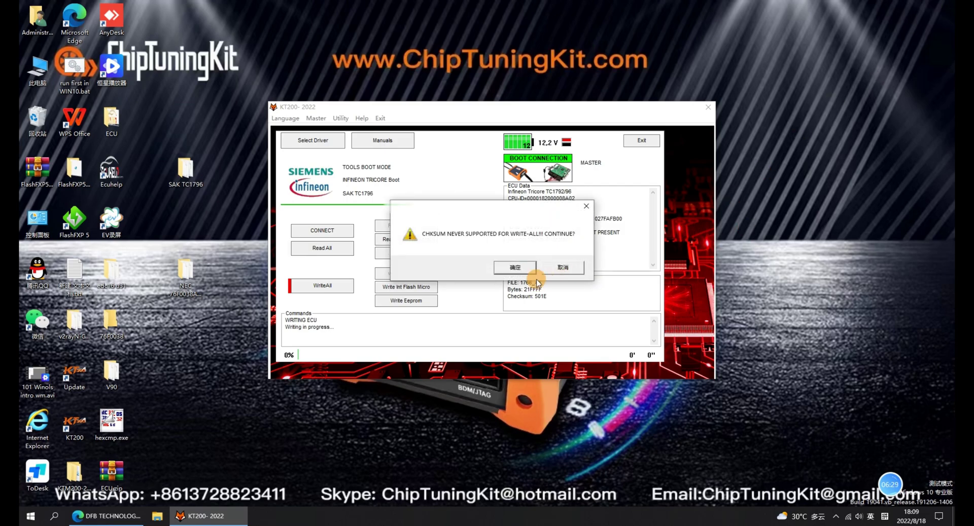
pyautogui.click(525, 270)
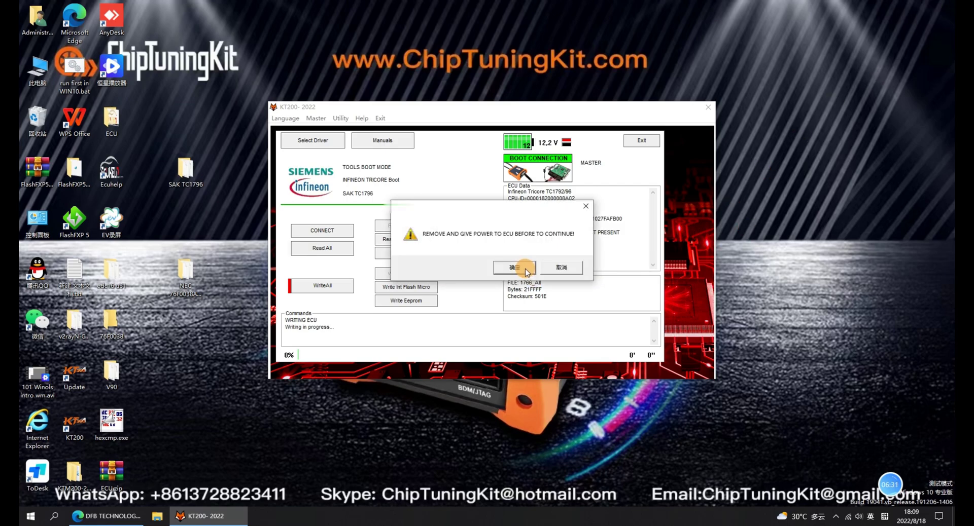
pyautogui.click(526, 269)
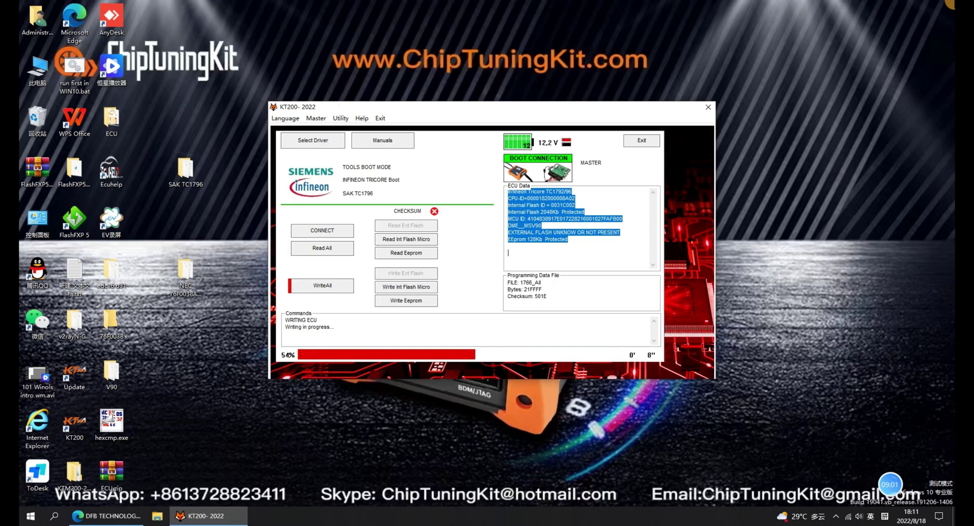
pyautogui.click(492, 267)
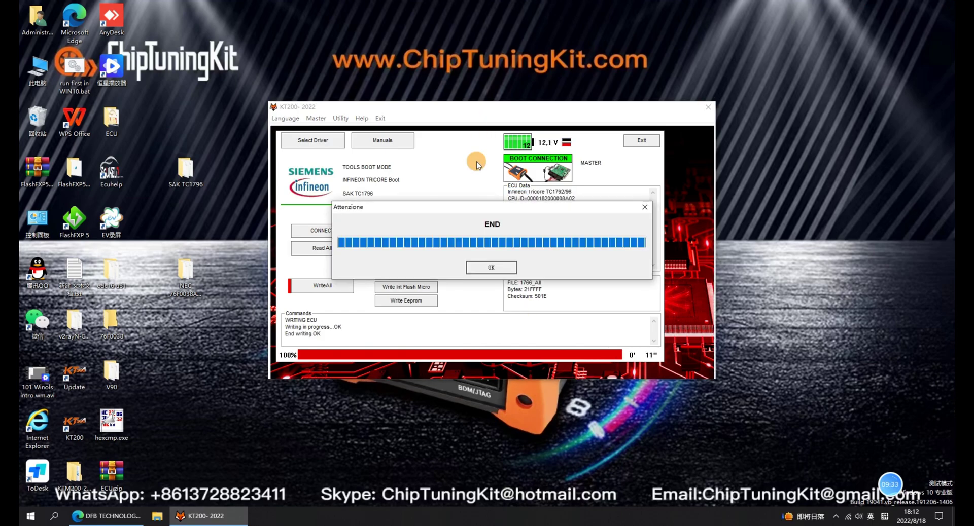
pyautogui.click(482, 269)
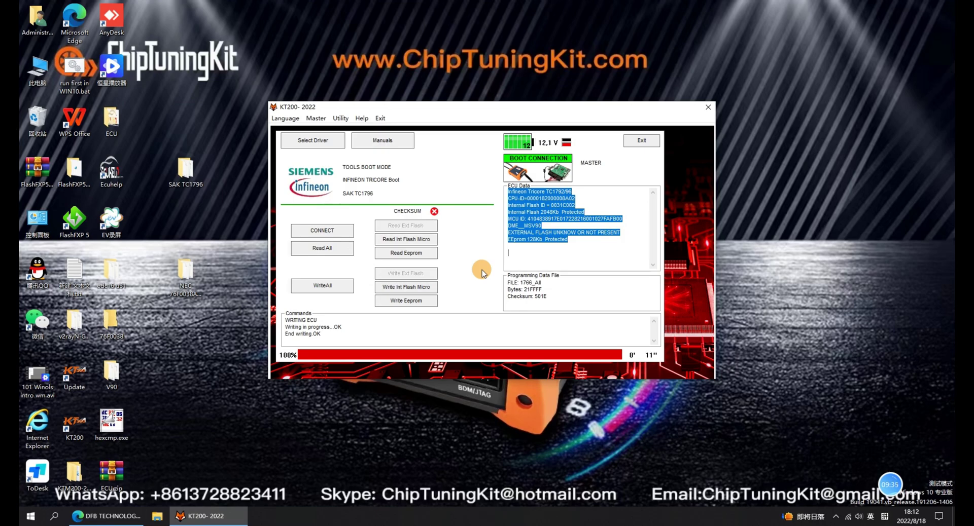